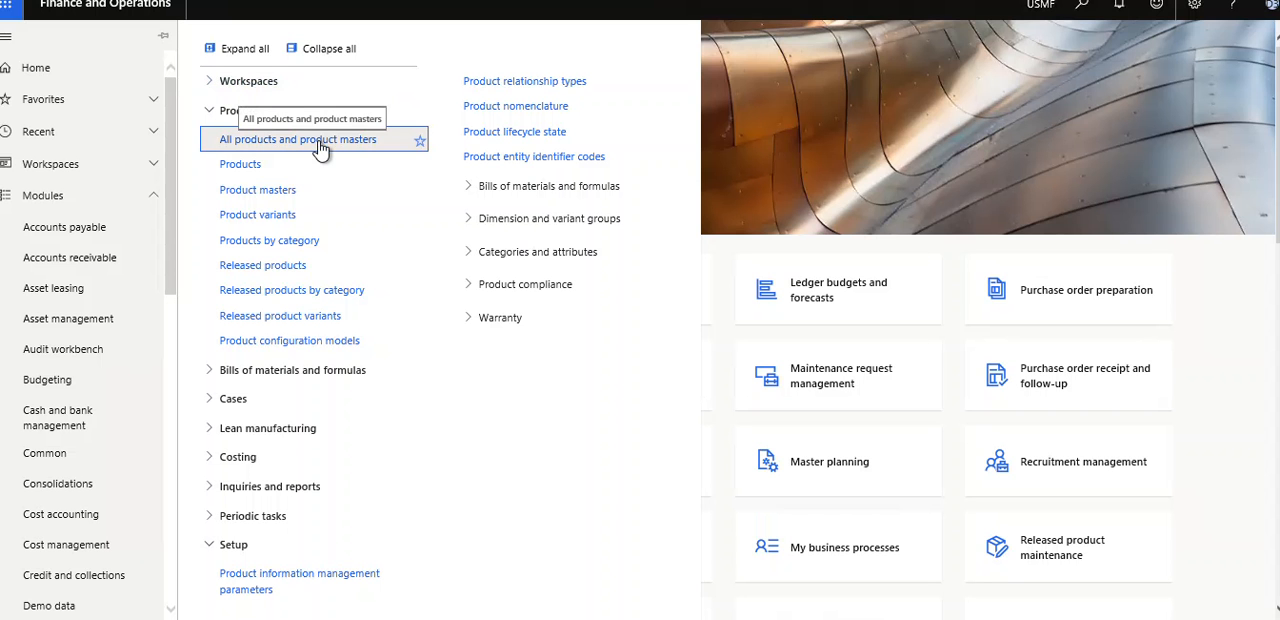
# - Open the All products and product masters list, browse its records, and close the list
pyautogui.click(320, 147)
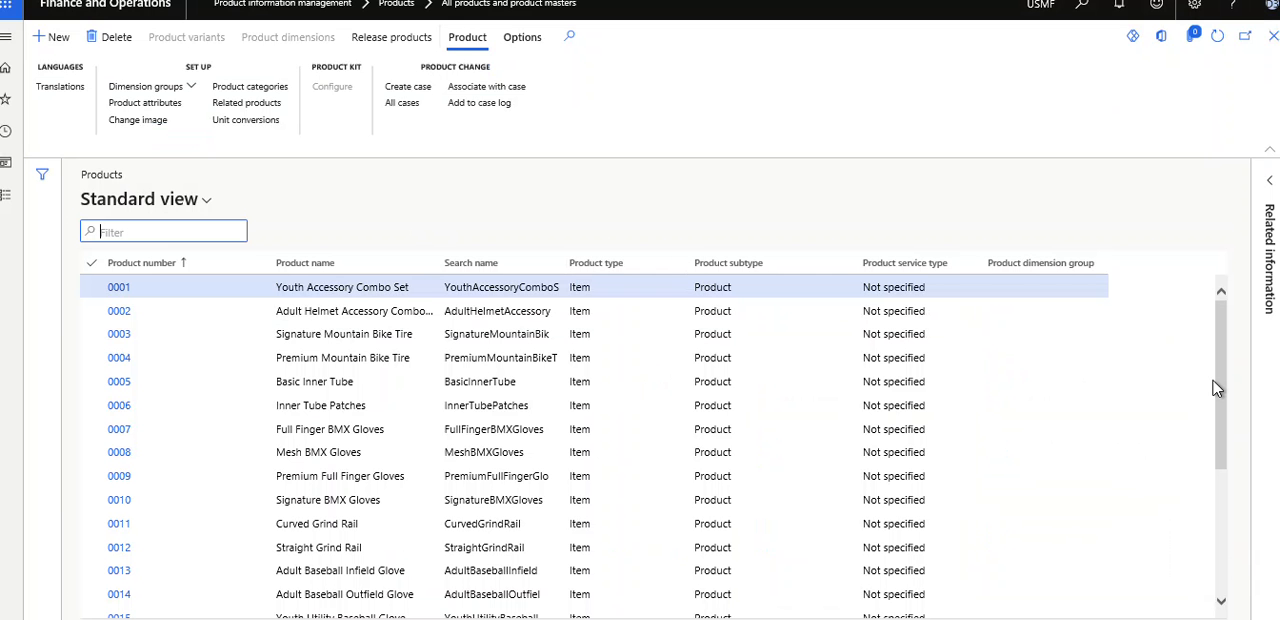
pyautogui.scroll(-5, 1220, 395)
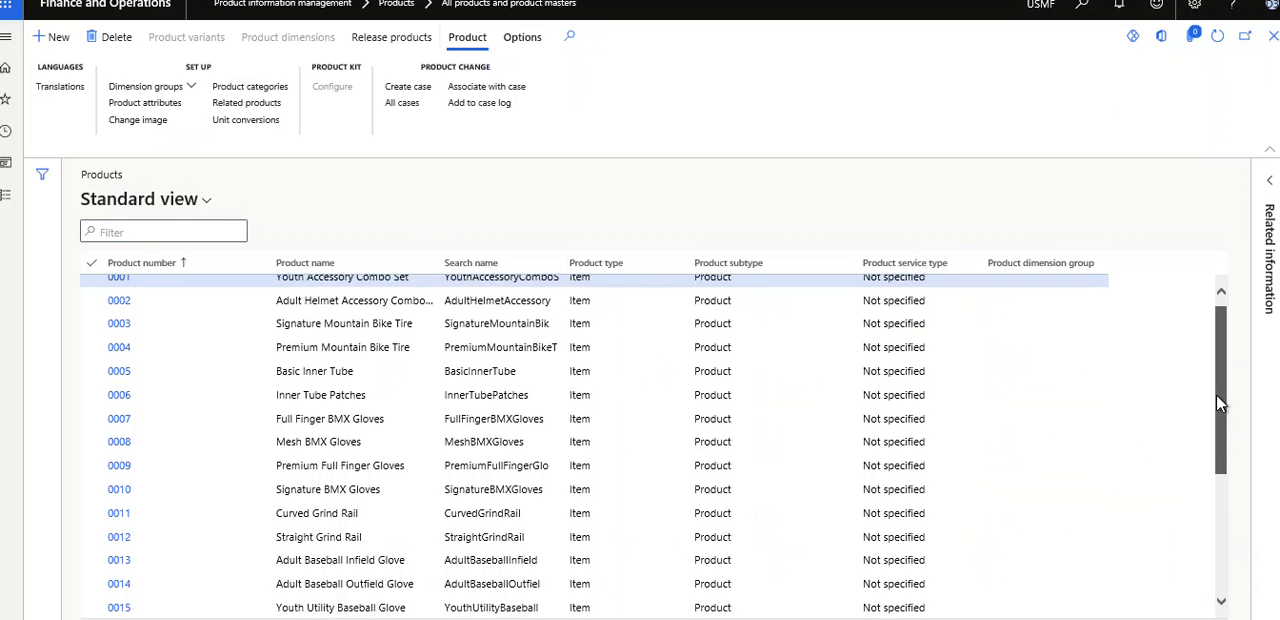
pyautogui.moveTo(1186, 575); pyautogui.dragTo(1217, 299)
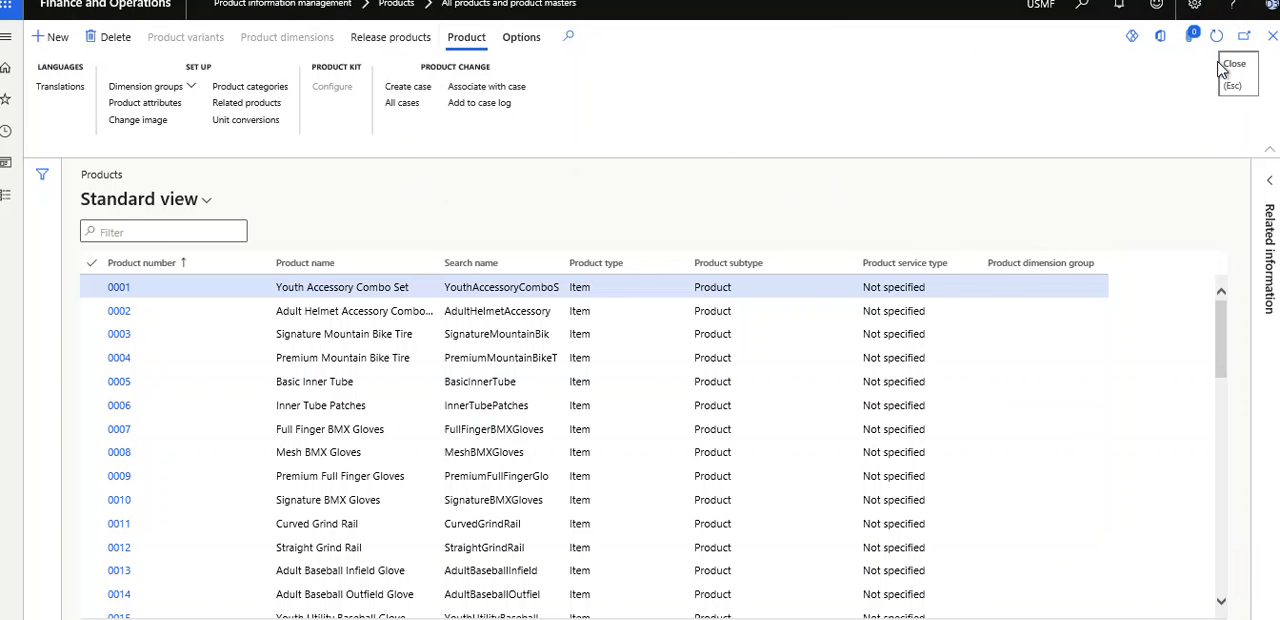
pyautogui.click(1271, 37)
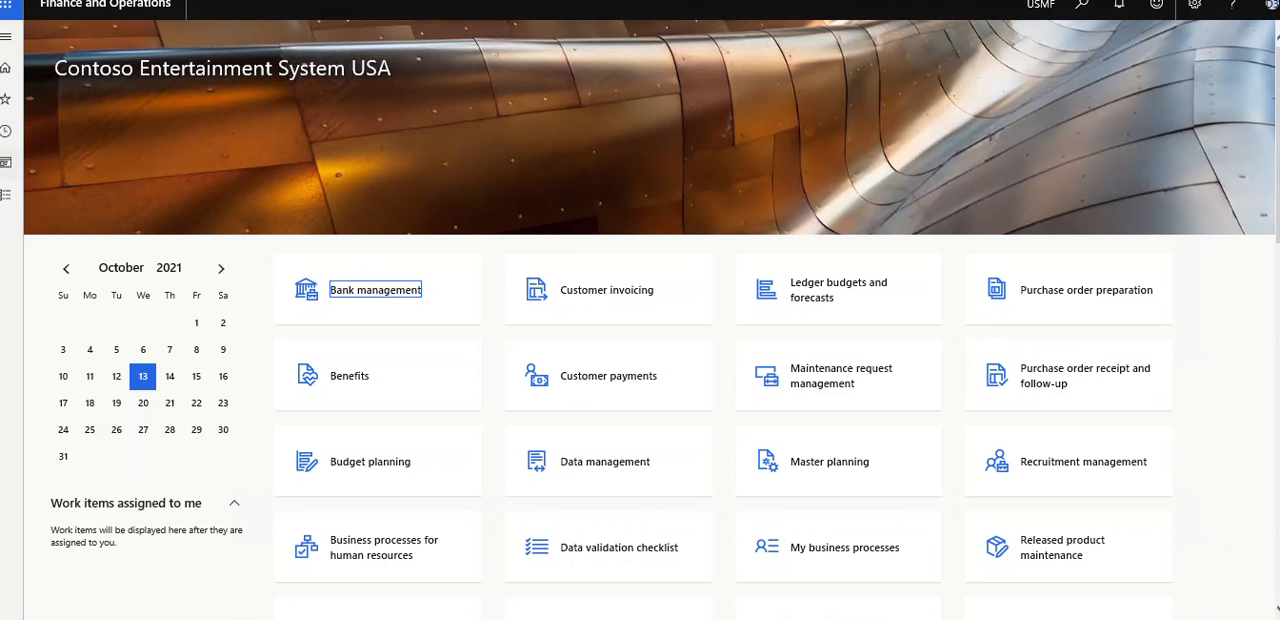
# - Open the Released products list in Product information management and show its product maintenance and setup commands
pyautogui.click(5, 162)
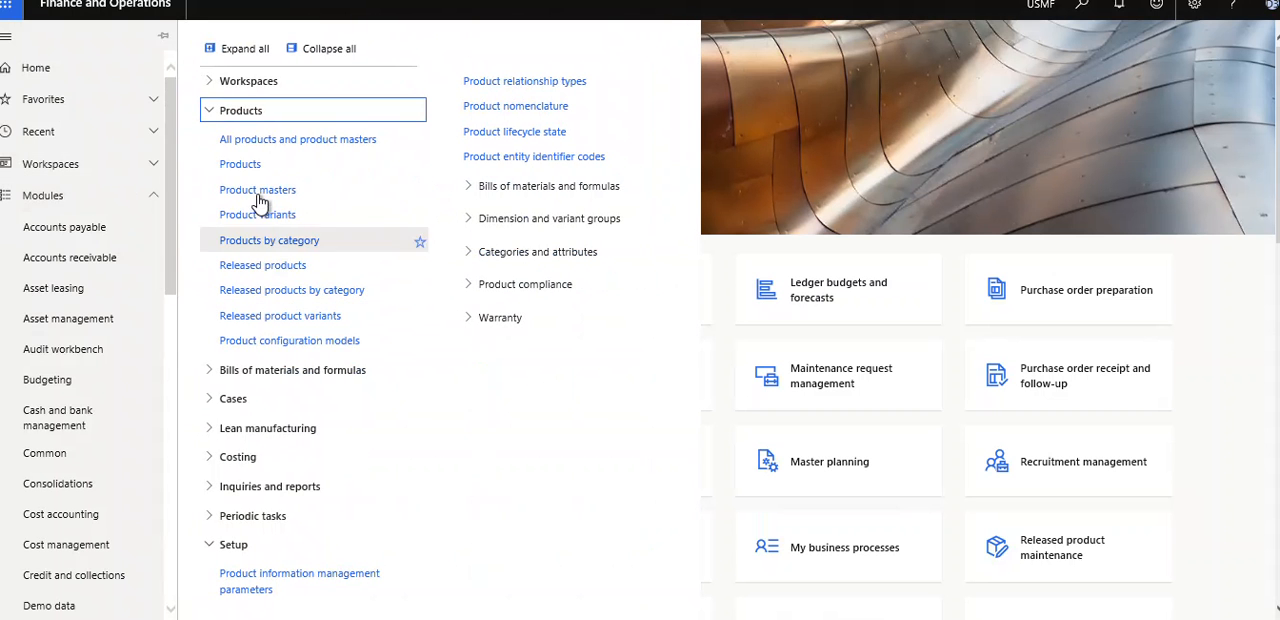
pyautogui.click(271, 270)
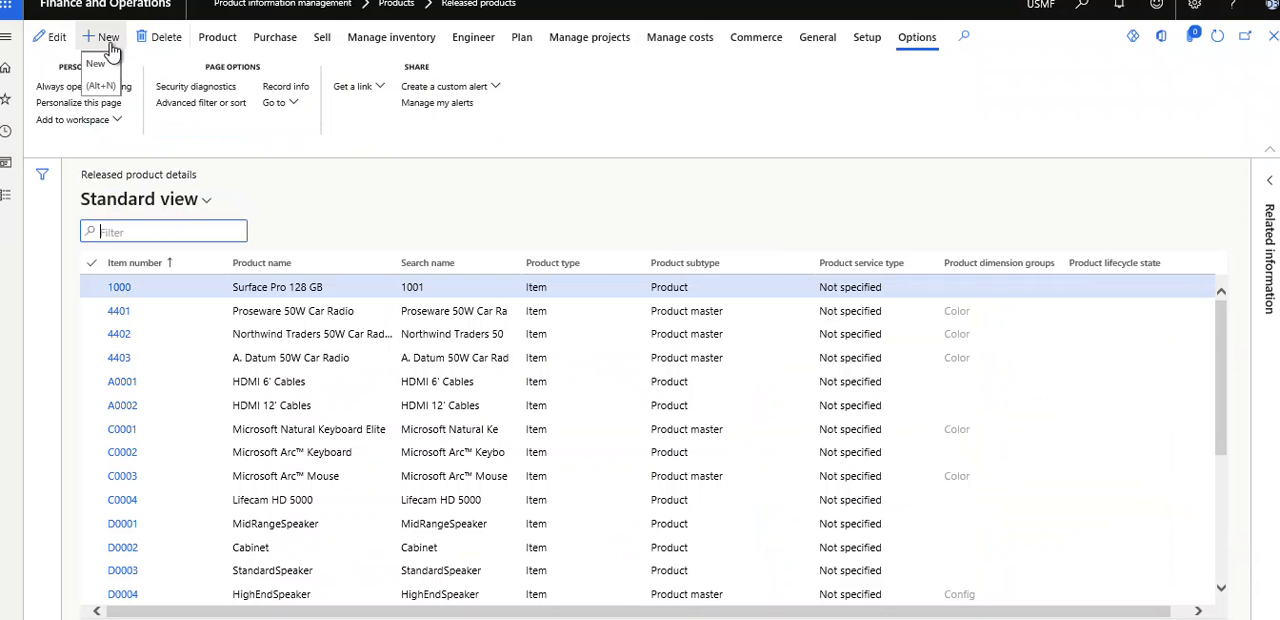
pyautogui.click(220, 44)
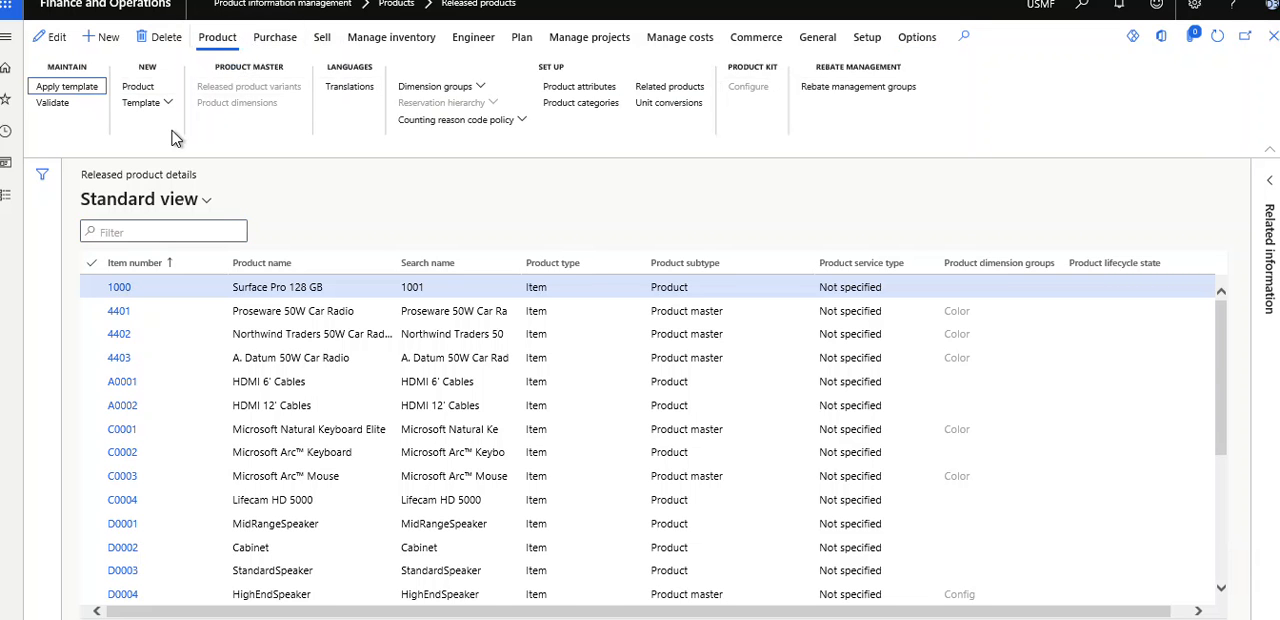
# - Open the text translations of product 1000, inspect the original and translated description fields, and return to the list
pyautogui.click(350, 88)
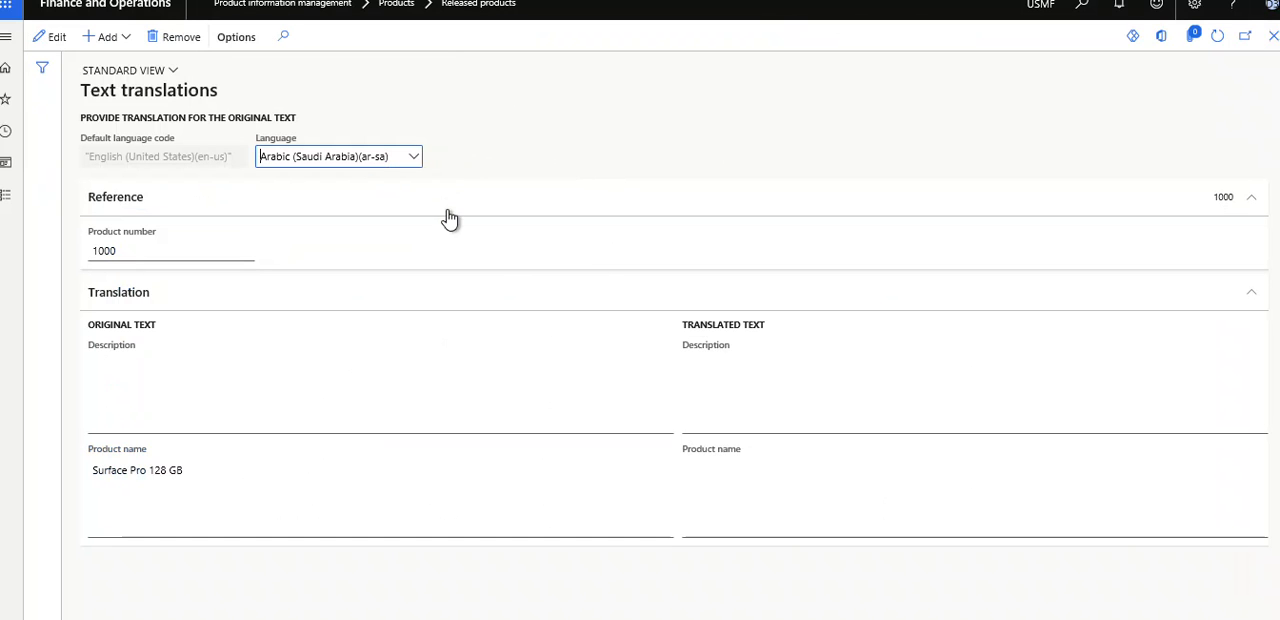
pyautogui.click(362, 374)
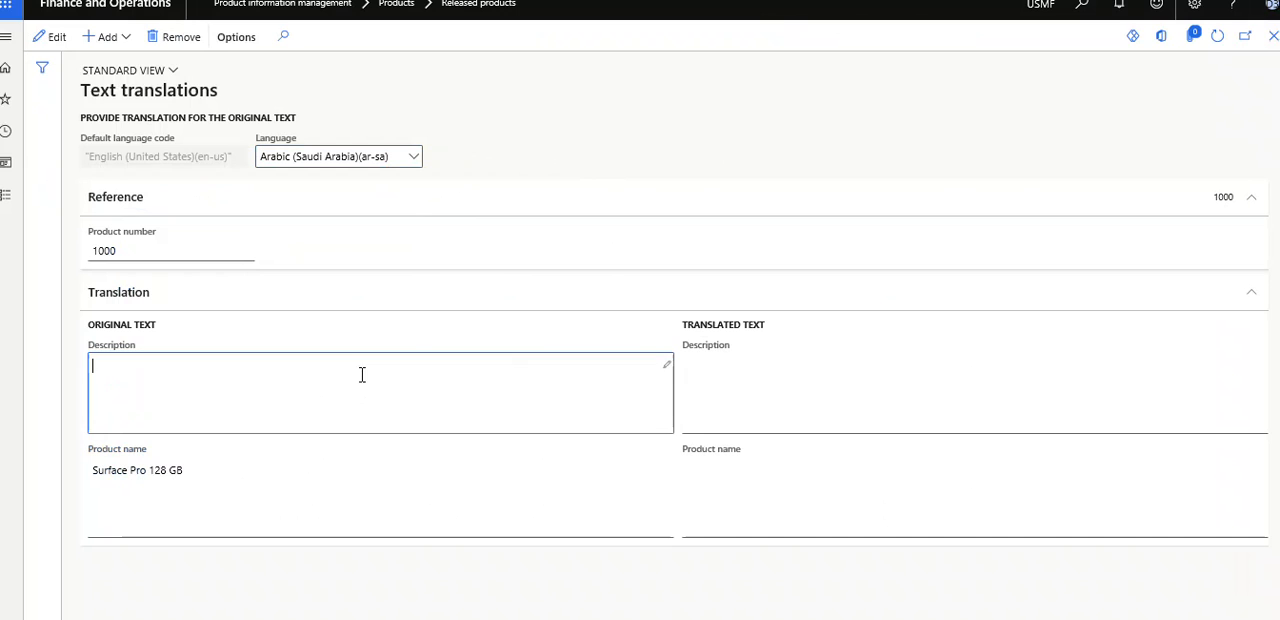
pyautogui.click(844, 398)
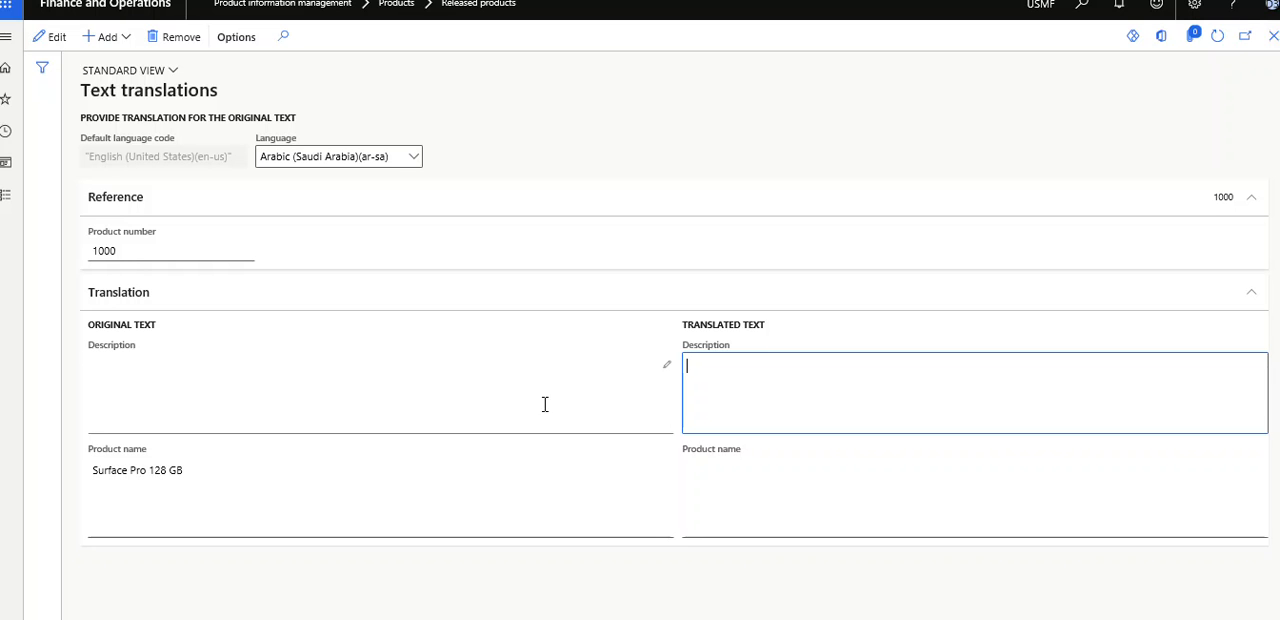
pyautogui.click(1274, 44)
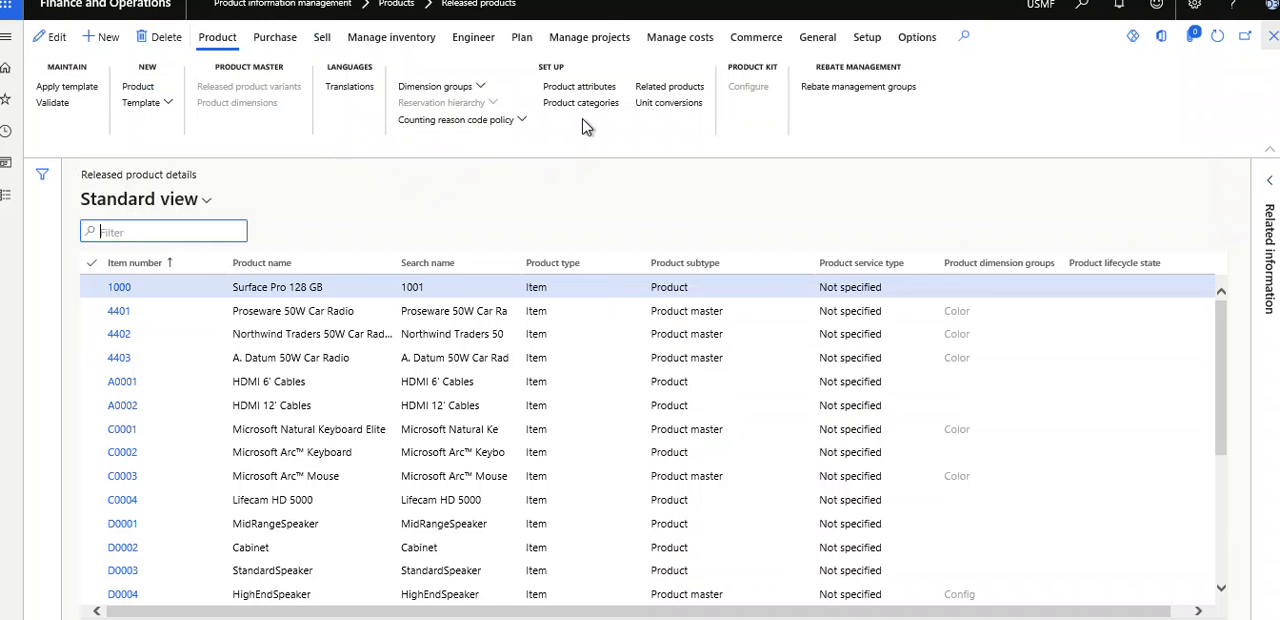
# - Examine the purchase, sell, inventory management, engineering and planning commands available for released product 1000
pyautogui.click(680, 106)
pyautogui.click(277, 44)
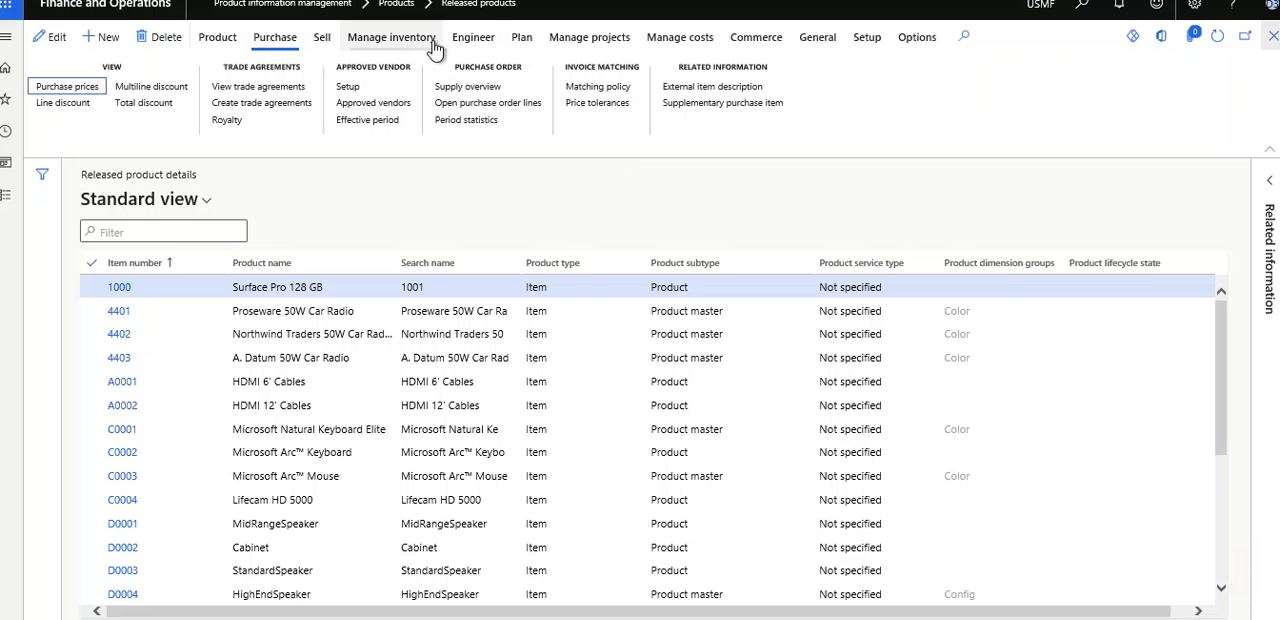
pyautogui.click(324, 40)
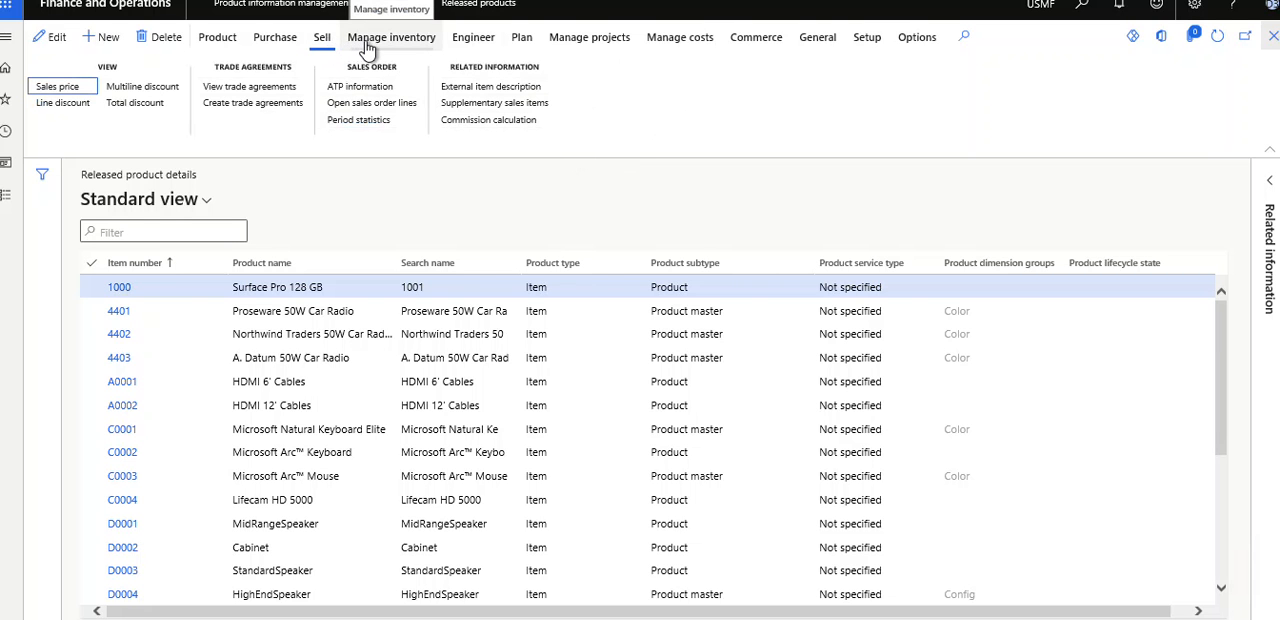
pyautogui.click(368, 45)
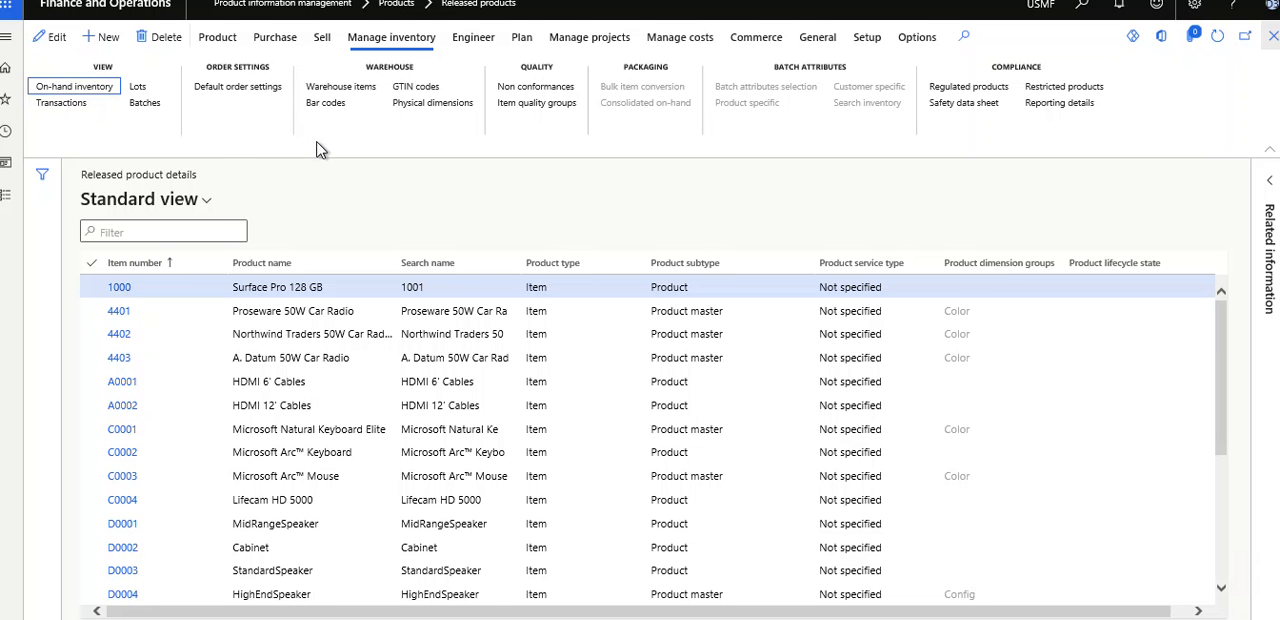
pyautogui.click(475, 42)
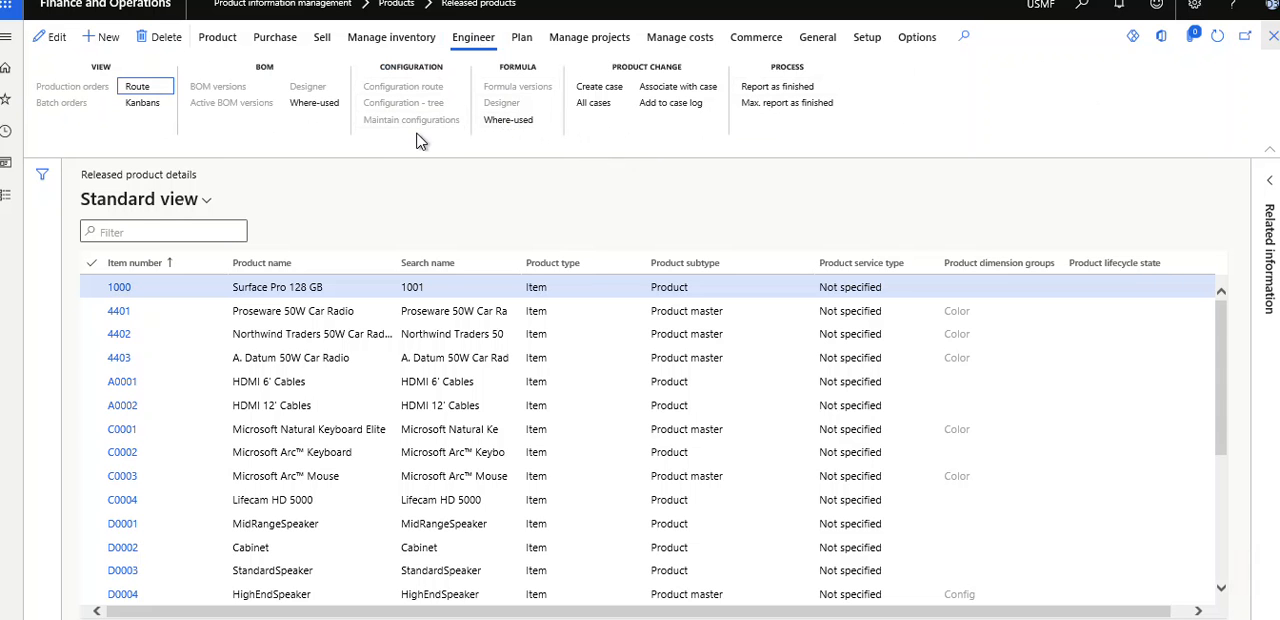
pyautogui.click(524, 42)
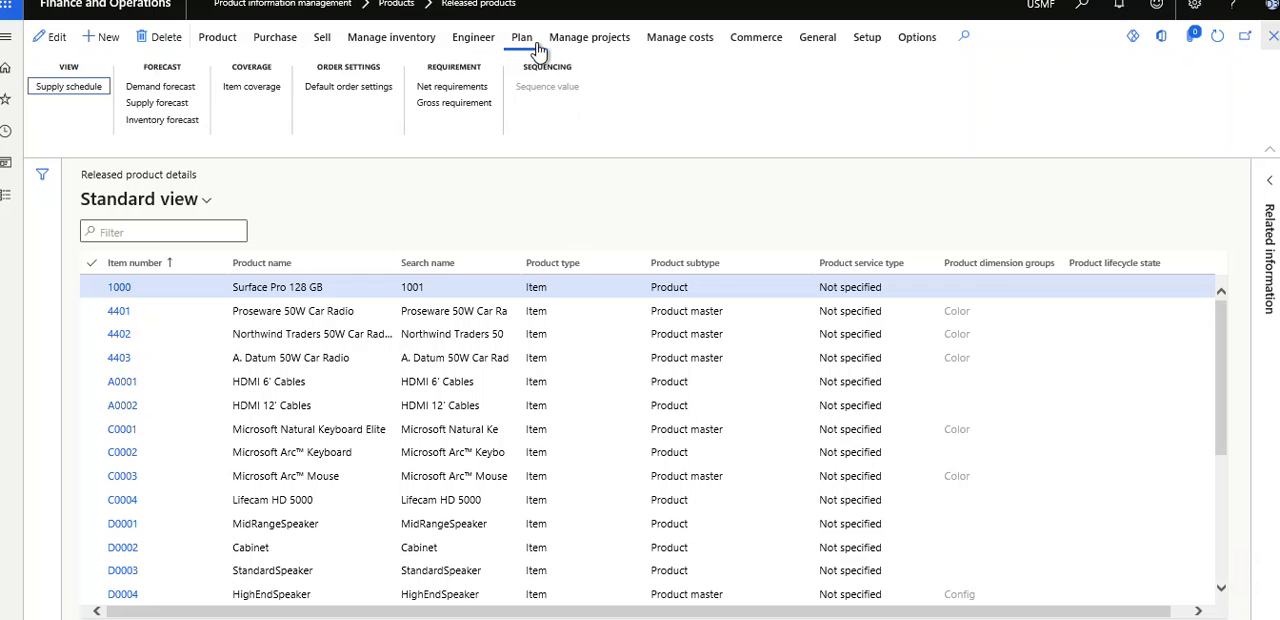
# - Examine the project, cost, commerce, general, setup and page option commands available for the released product
pyautogui.click(585, 48)
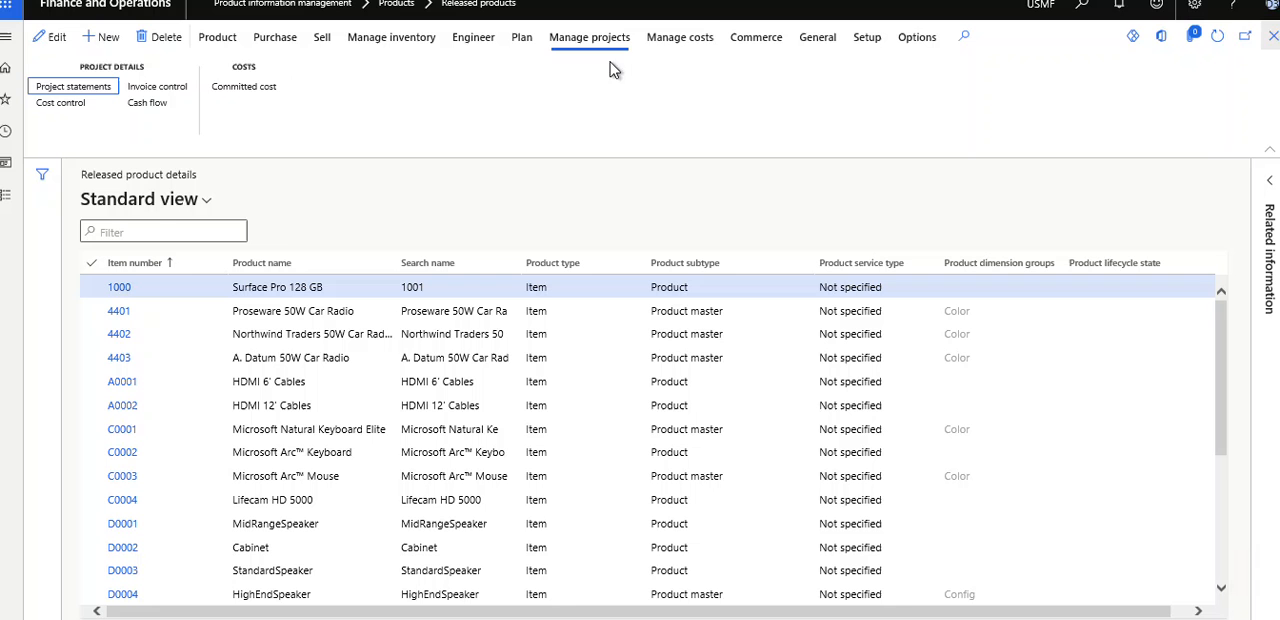
pyautogui.click(679, 50)
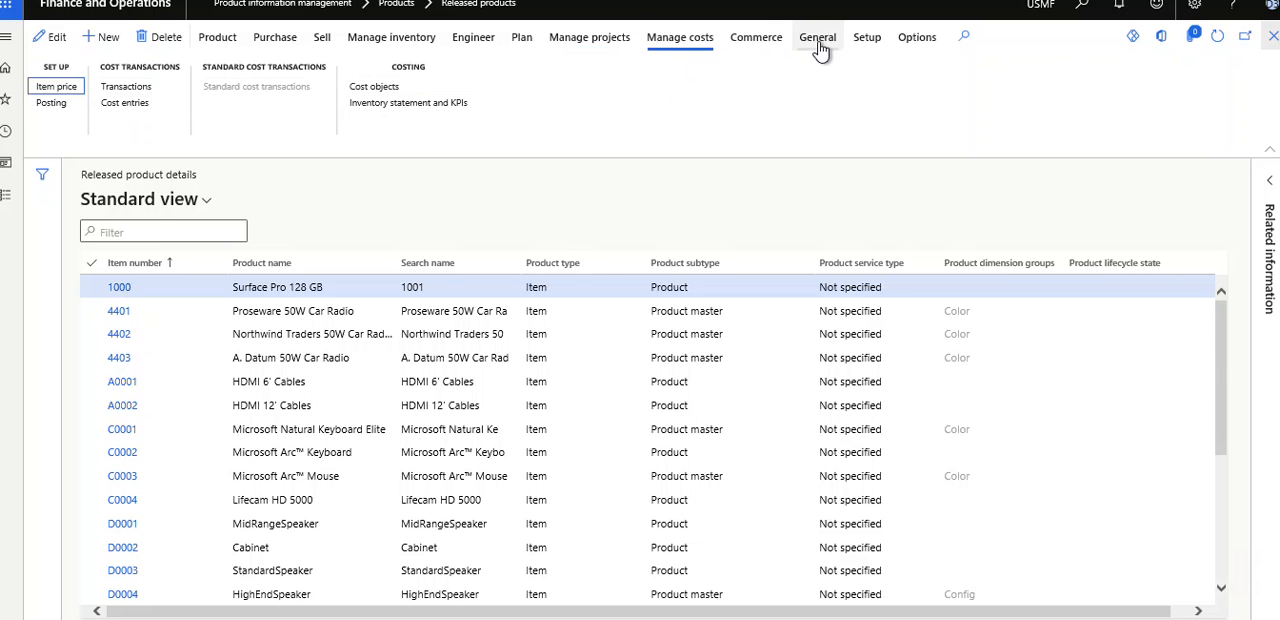
pyautogui.click(768, 40)
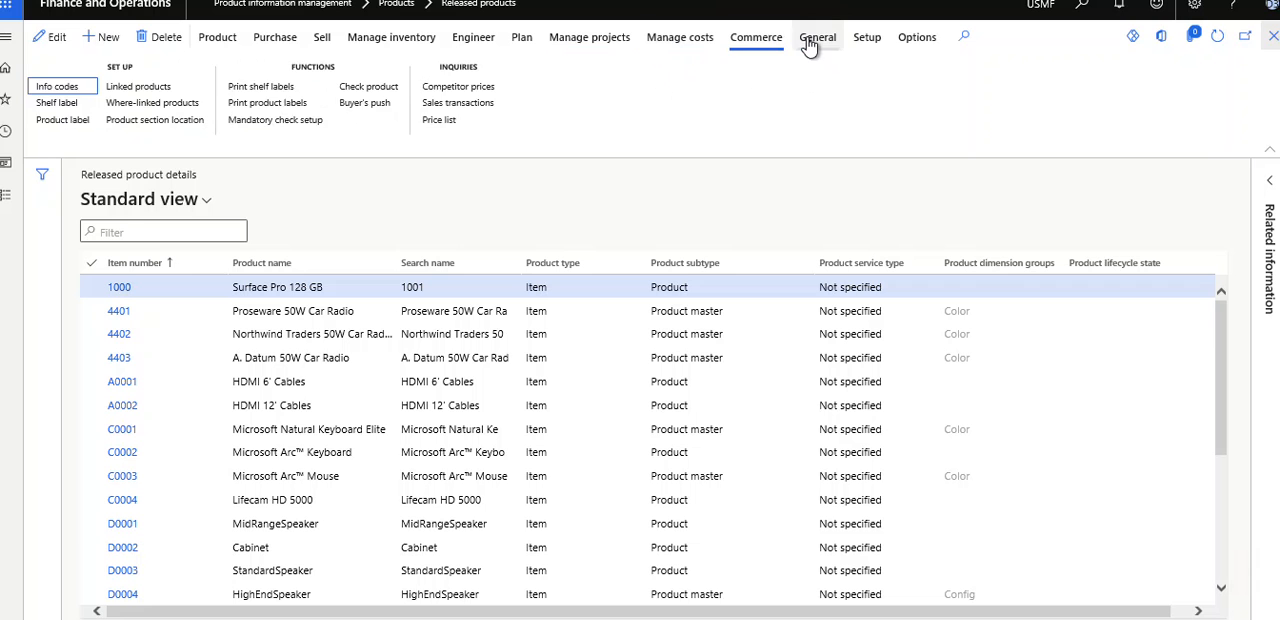
pyautogui.click(812, 40)
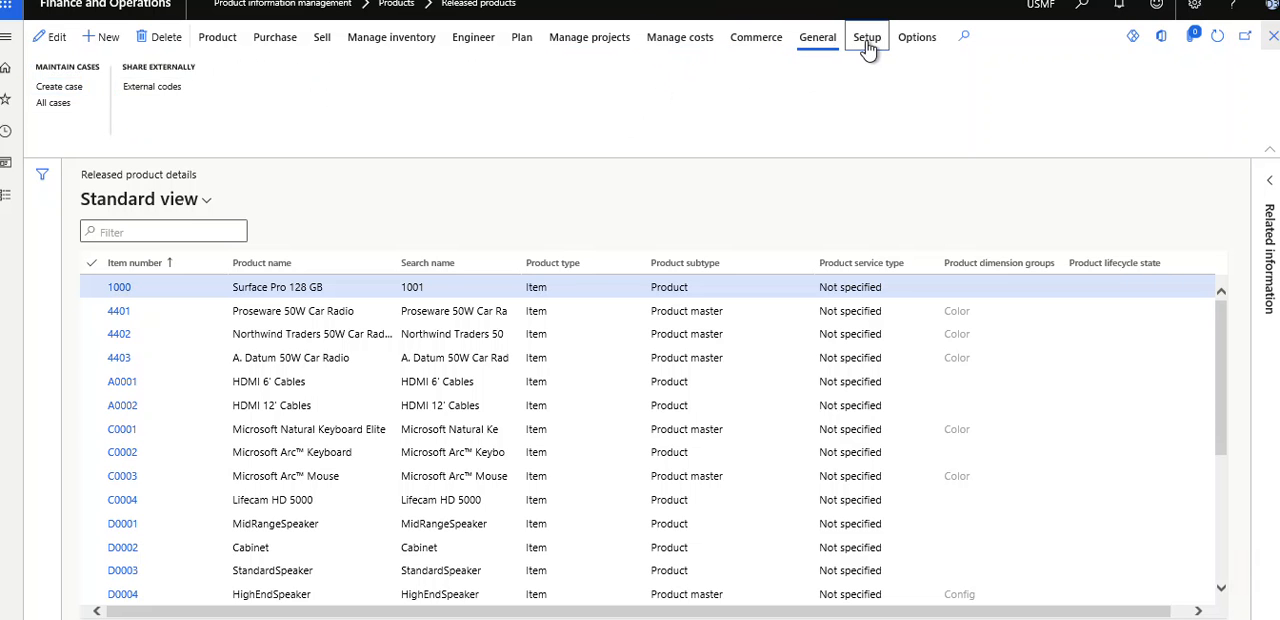
pyautogui.click(866, 40)
pyautogui.click(926, 45)
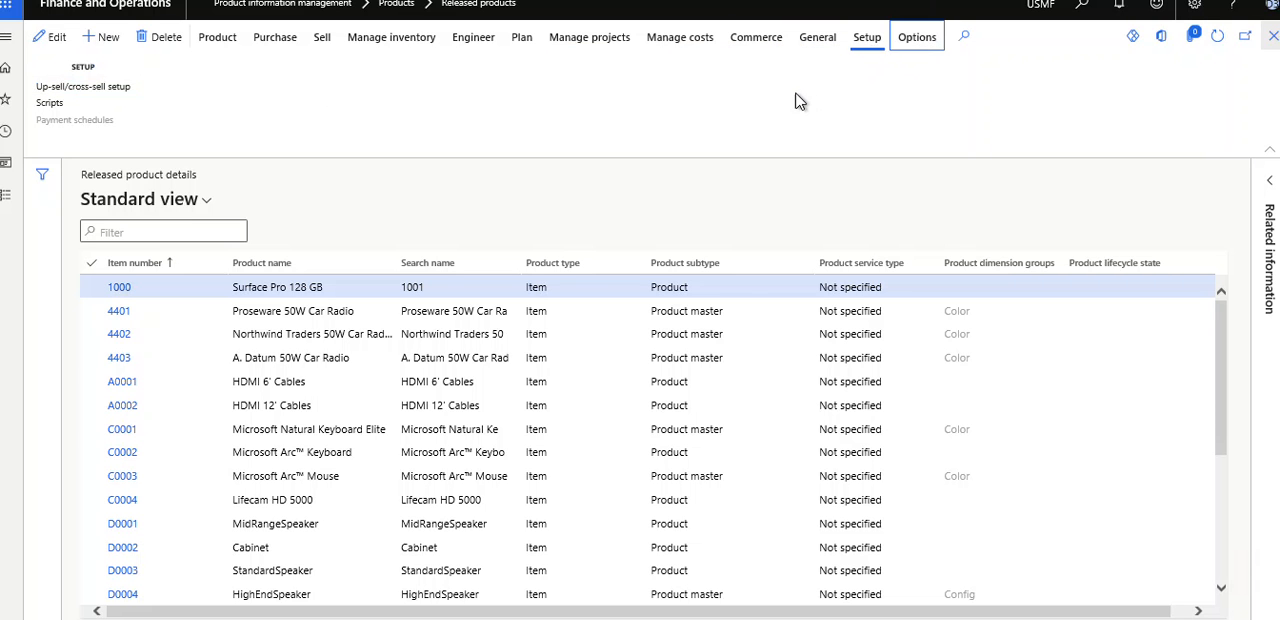
# - Open the details of released product 1000 and examine its general information and expanded Purchase section
pyautogui.click(130, 290)
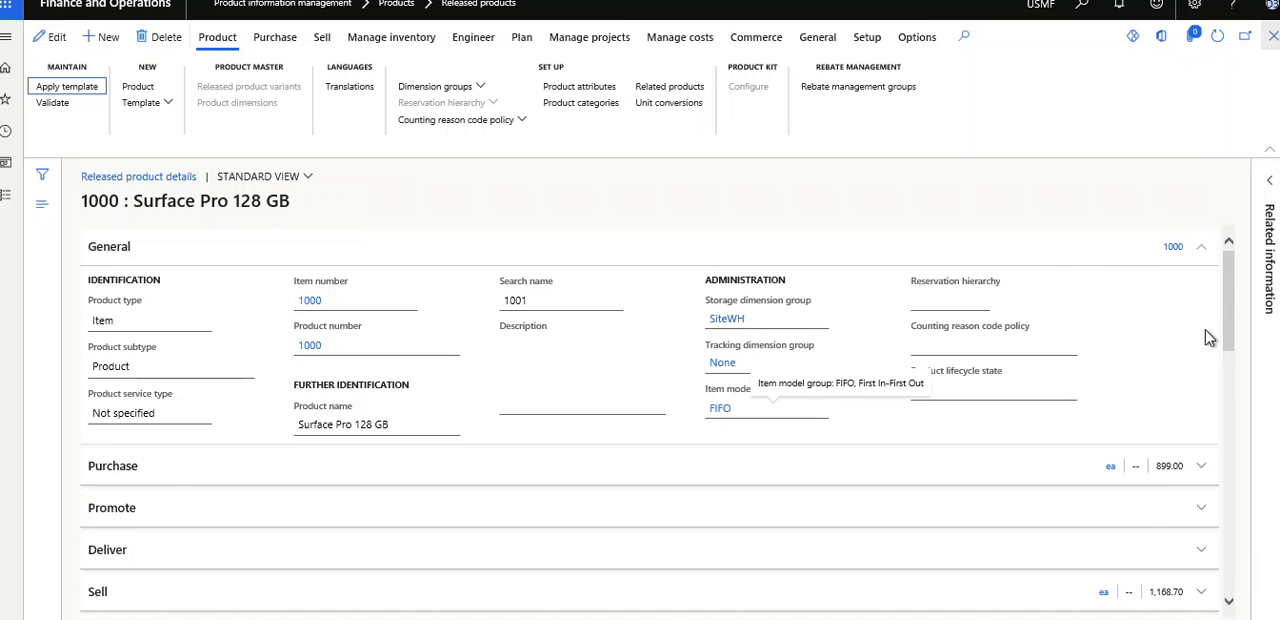
pyautogui.scroll(-2, 1205, 335)
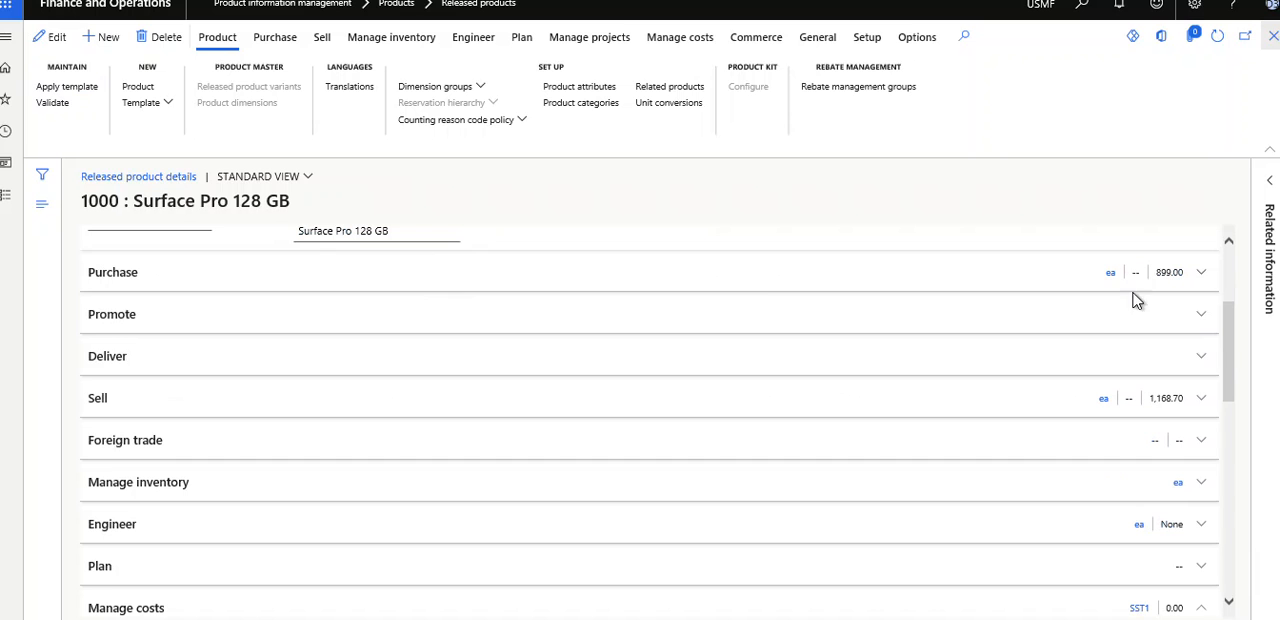
pyautogui.click(1202, 274)
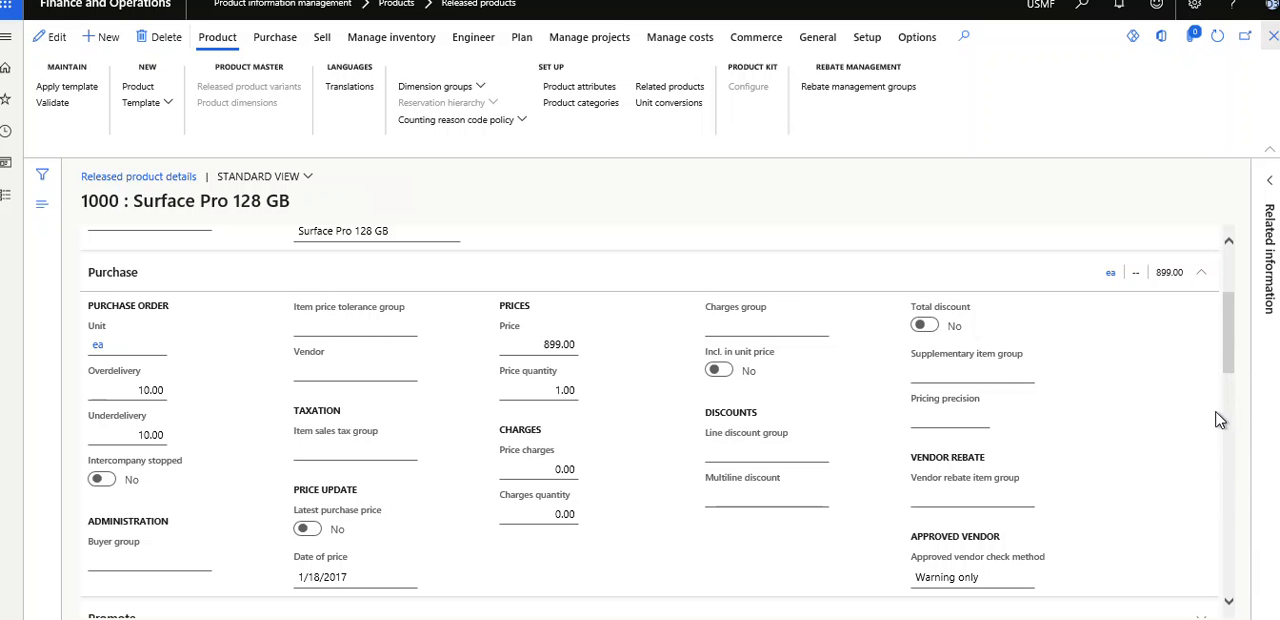
pyautogui.scroll(-3, 1220, 430)
pyautogui.moveTo(1217, 426); pyautogui.dragTo(1218, 423)
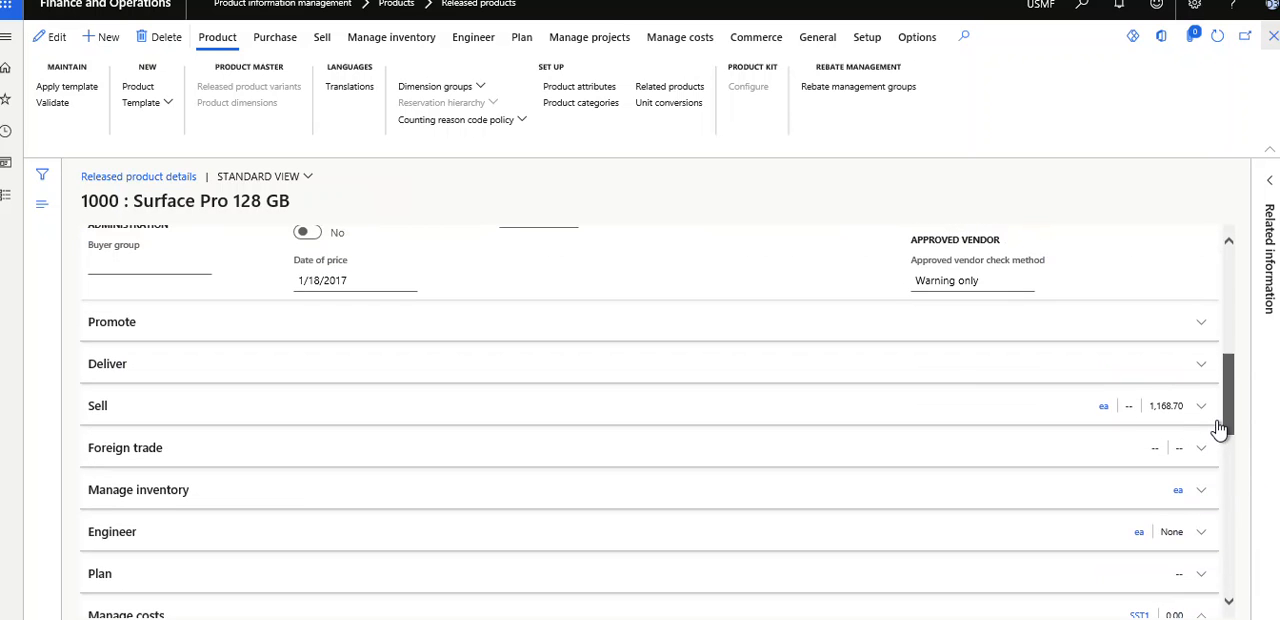
# - Expand the product's Promote and Deliver sections and examine the coupon and delivery settings
pyautogui.click(114, 322)
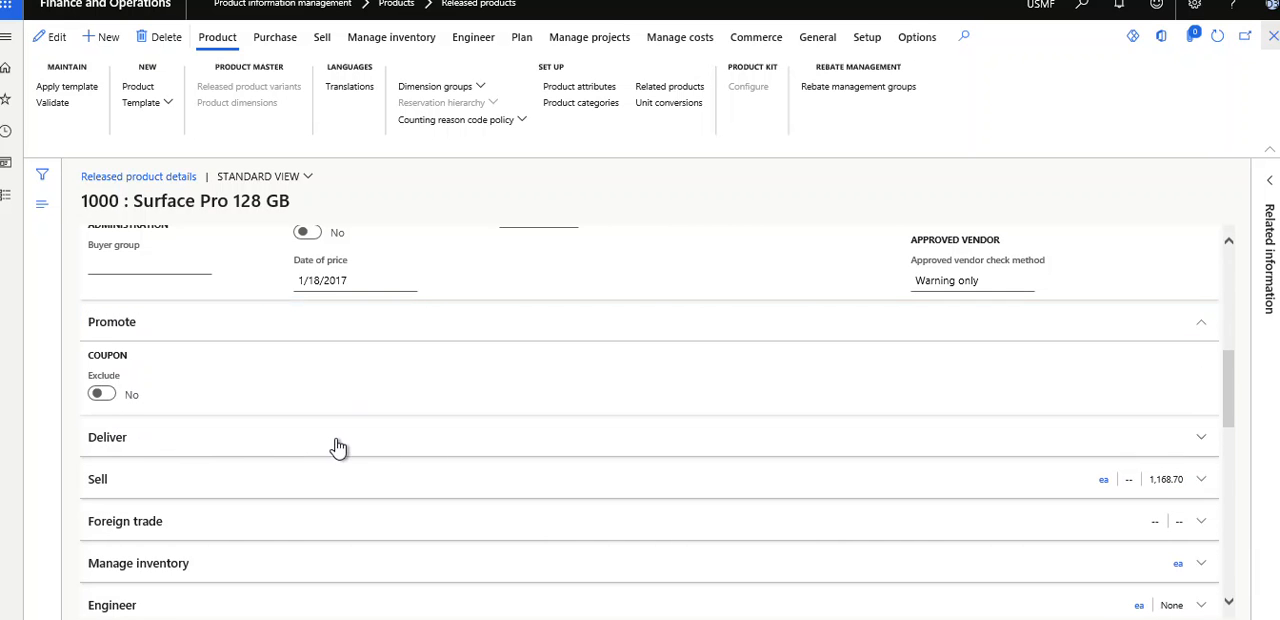
pyautogui.click(218, 445)
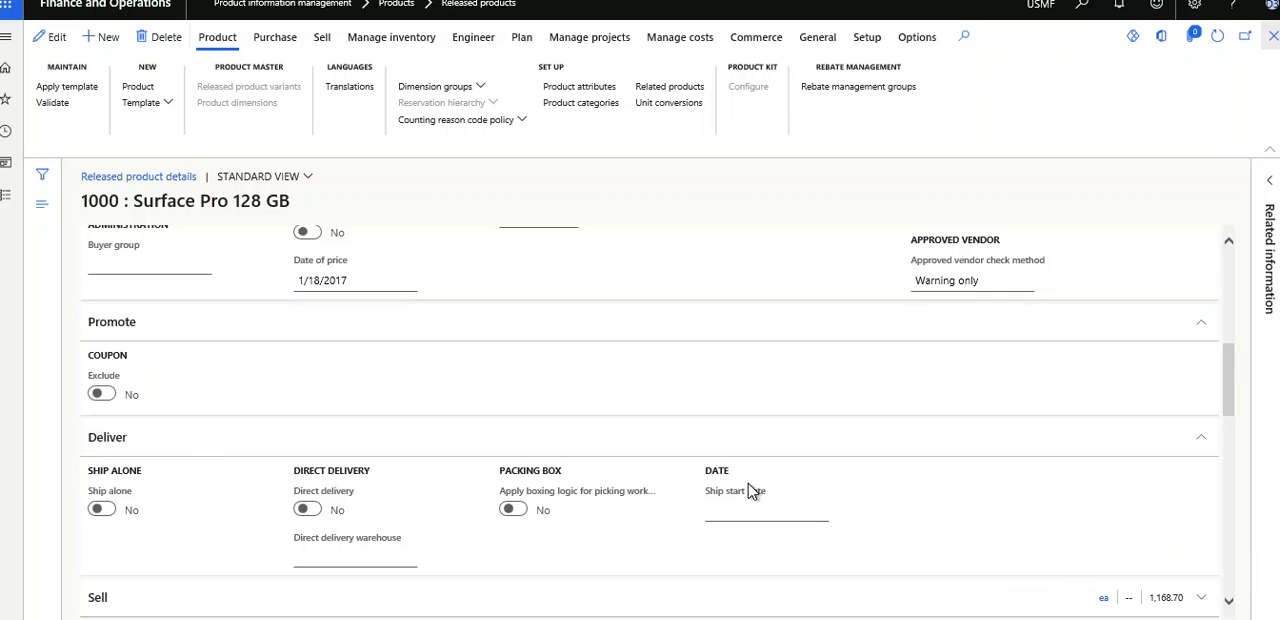
pyautogui.click(1229, 528)
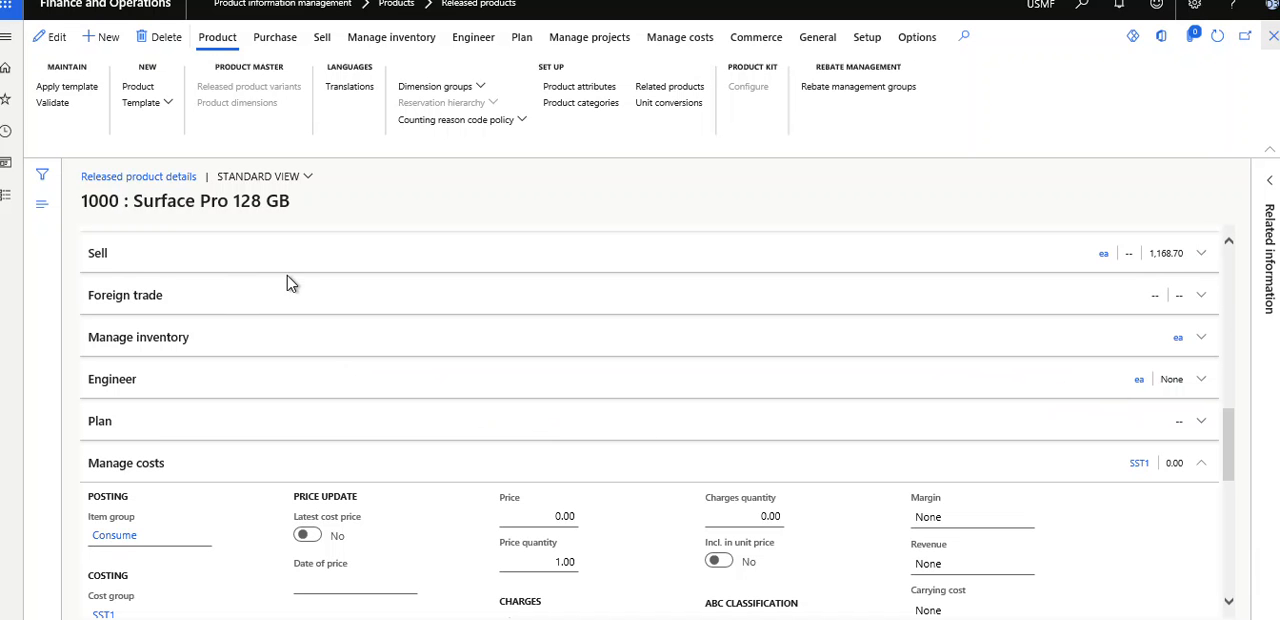
# - Expand the product's Sell section and examine its sales order, pricing, discount and alternative product fields
pyautogui.click(1160, 258)
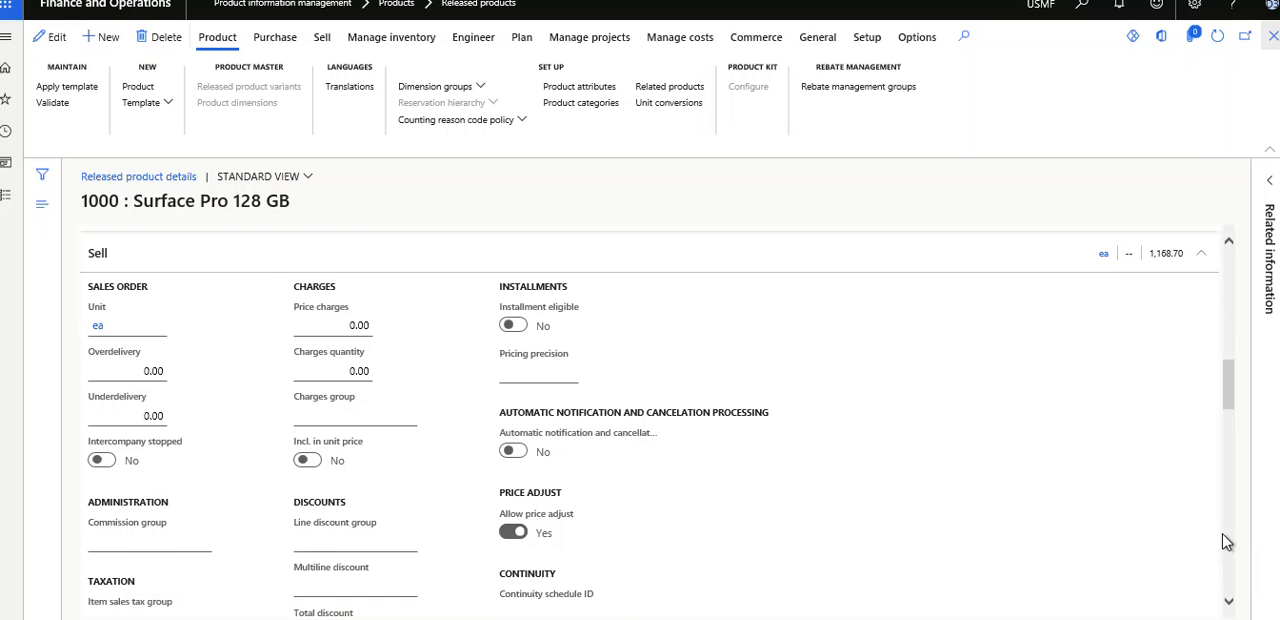
pyautogui.scroll(-3, 1227, 542)
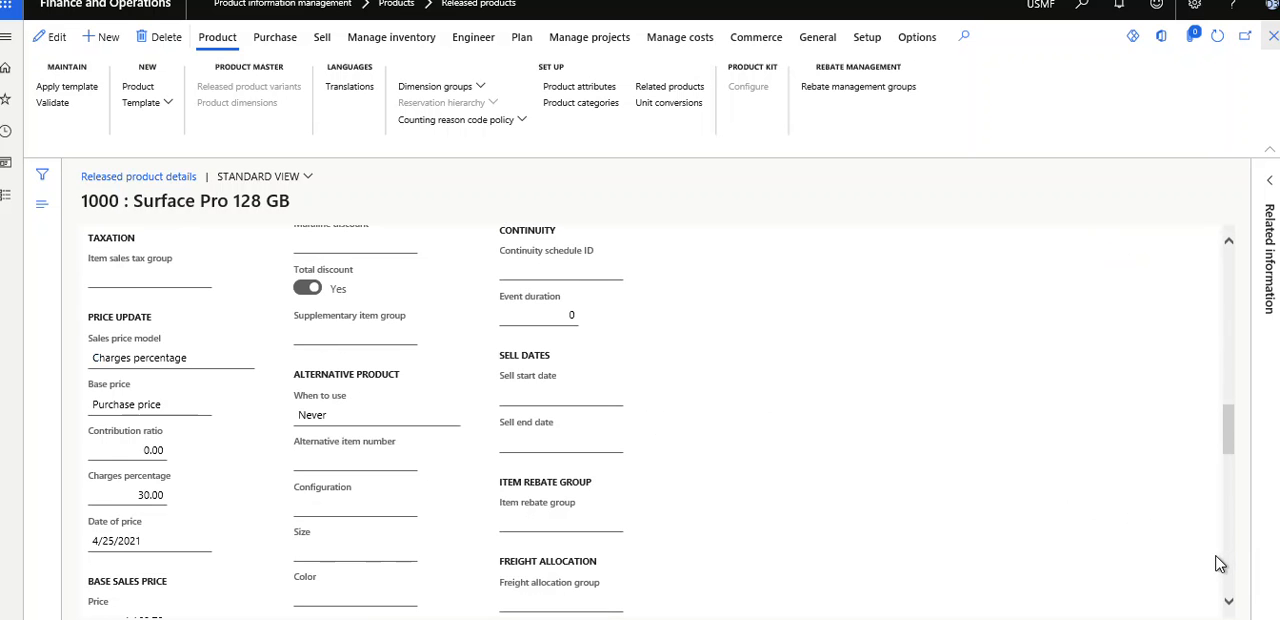
pyautogui.scroll(-3, 1226, 557)
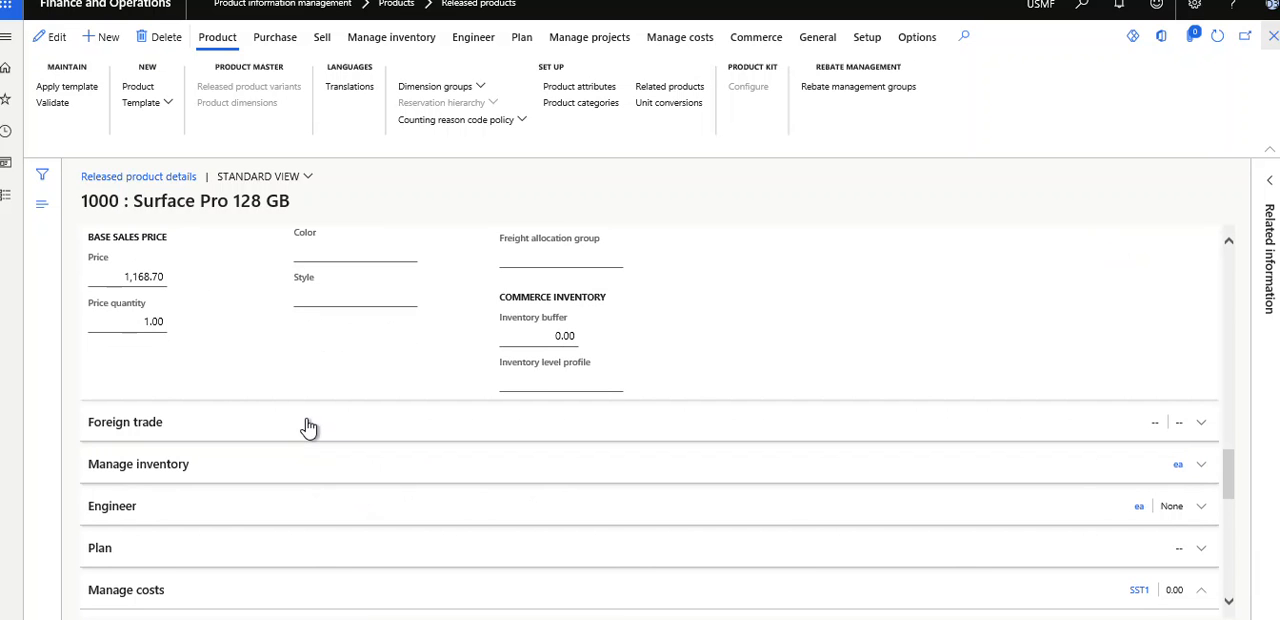
# - Examine the remaining product sections, from Foreign trade through Manage costs and Financial dimensions to Commerce
pyautogui.click(666, 434)
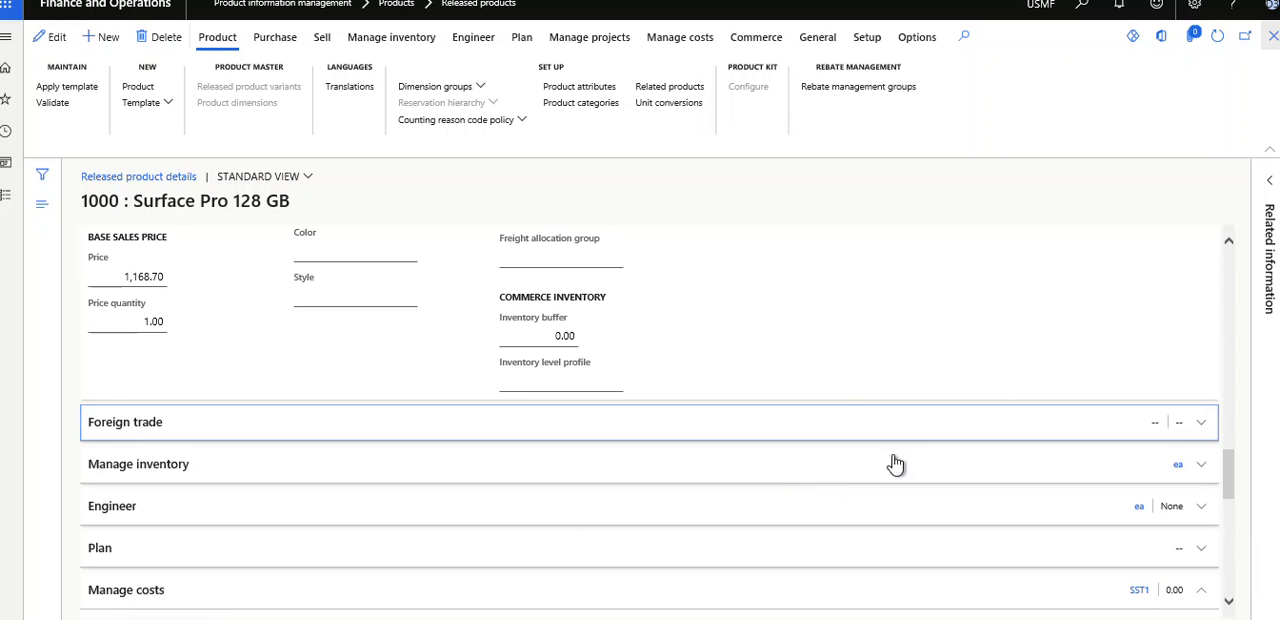
pyautogui.scroll(-3, 1202, 470)
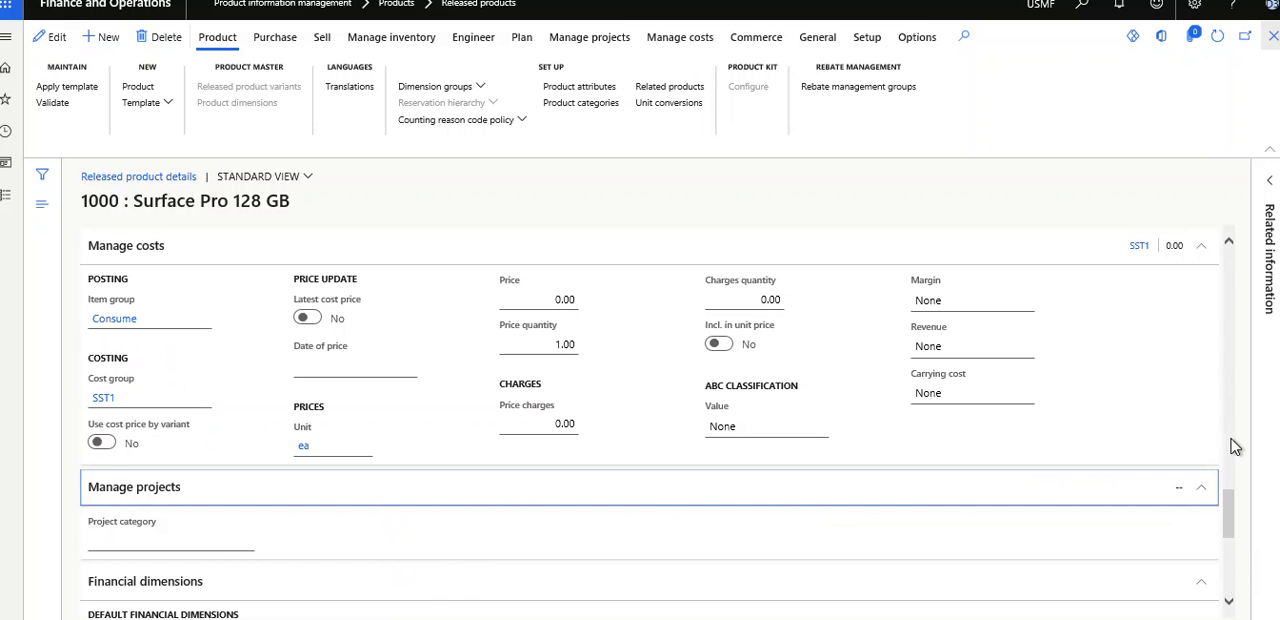
pyautogui.click(1230, 588)
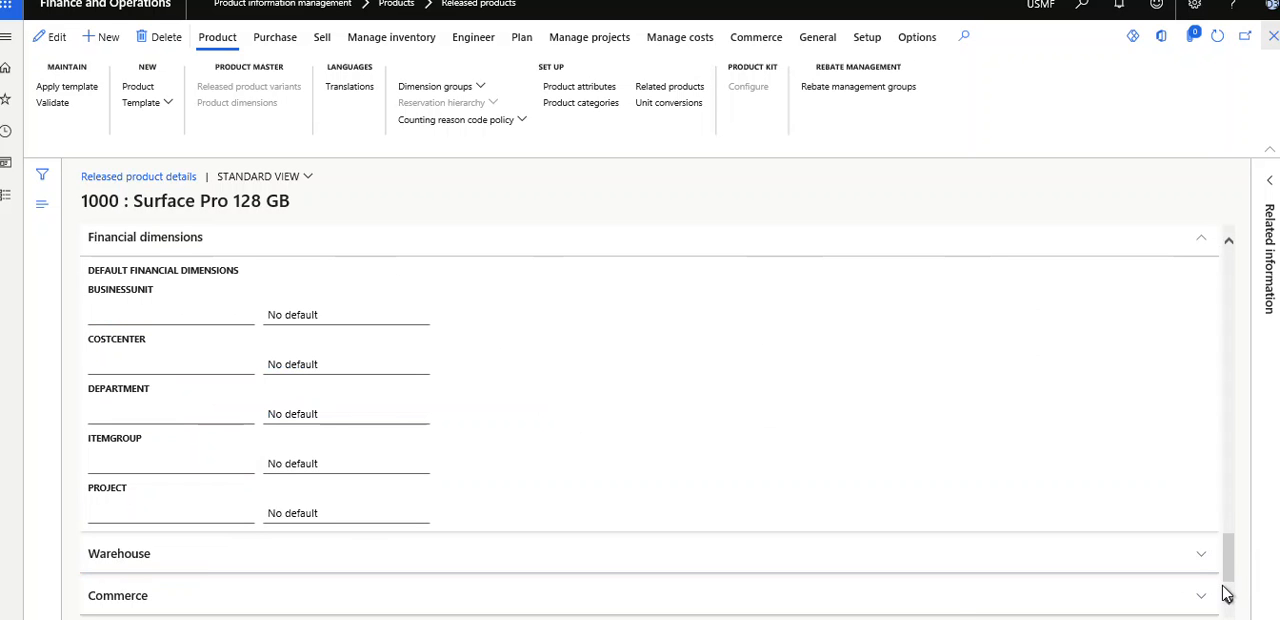
pyautogui.click(953, 605)
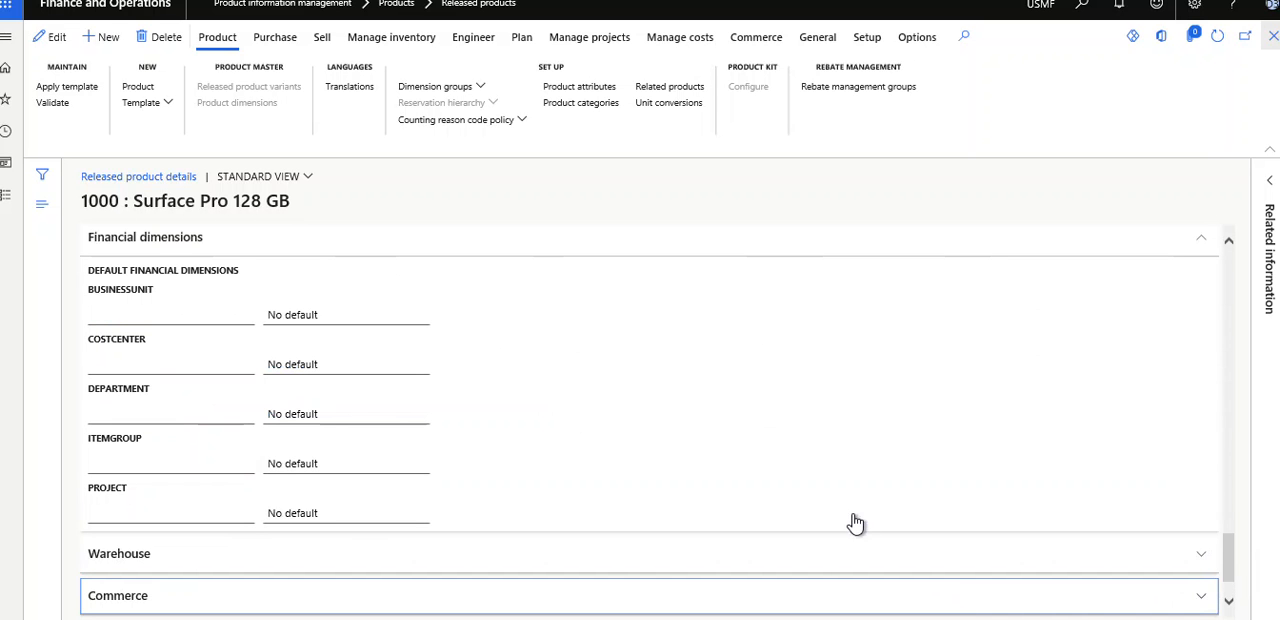